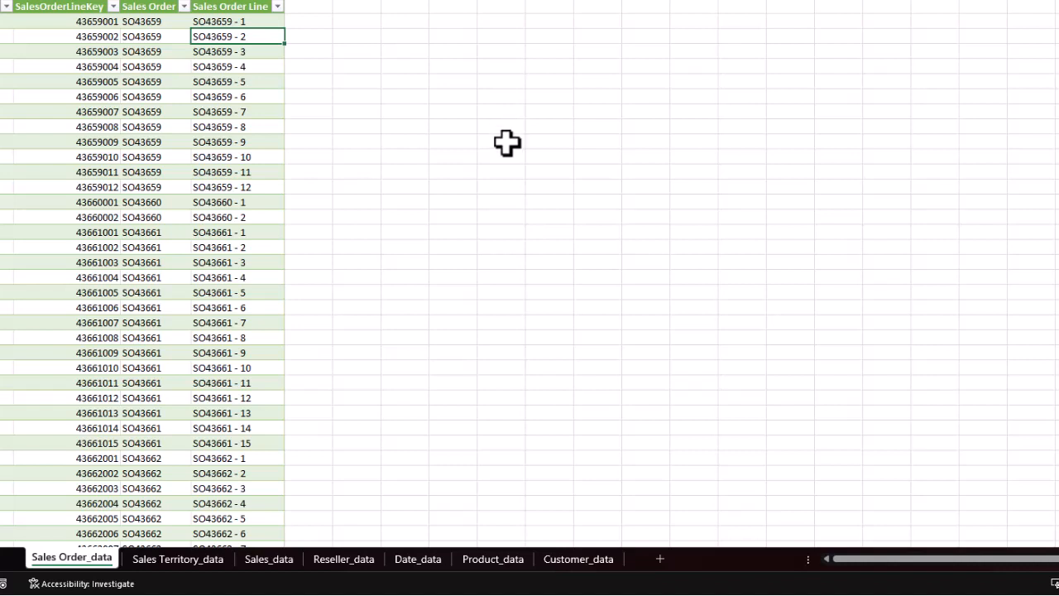
- Review the workbook's Sales Territory, Sales, Reseller, Date, Product and Customer data sheets, returning to Sales Order_data
{"action": "left_click", "coordinate": [177, 560]}
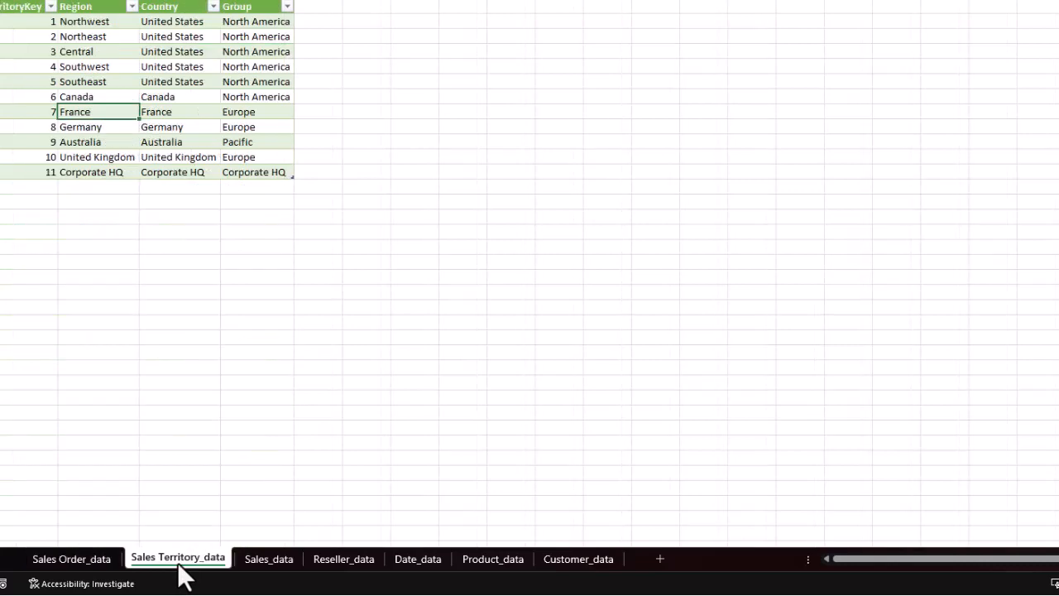
{"action": "left_click", "coordinate": [267, 558]}
{"action": "left_click", "coordinate": [346, 558]}
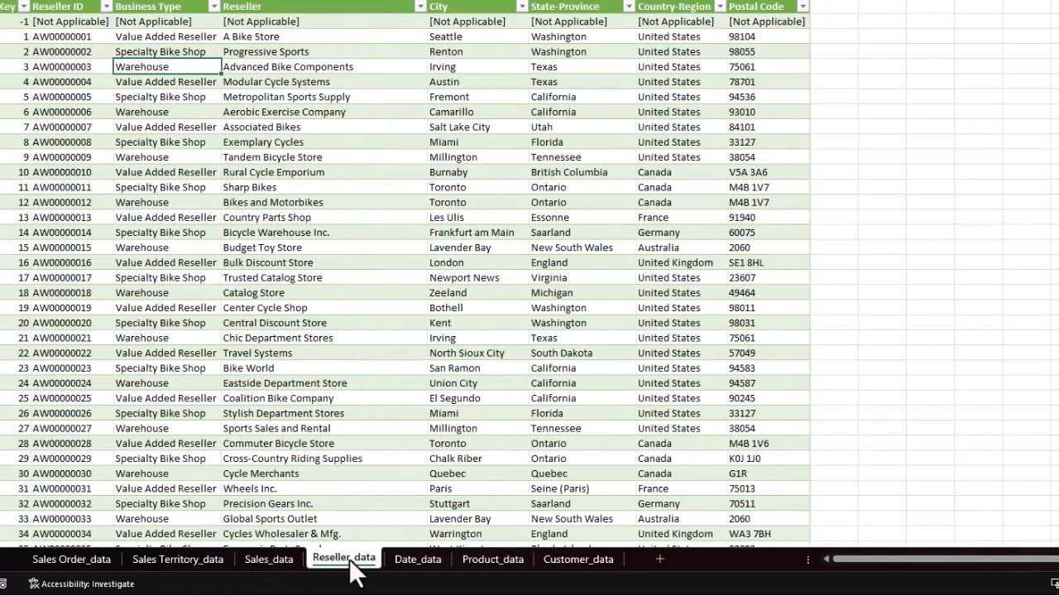
{"action": "left_click", "coordinate": [407, 558]}
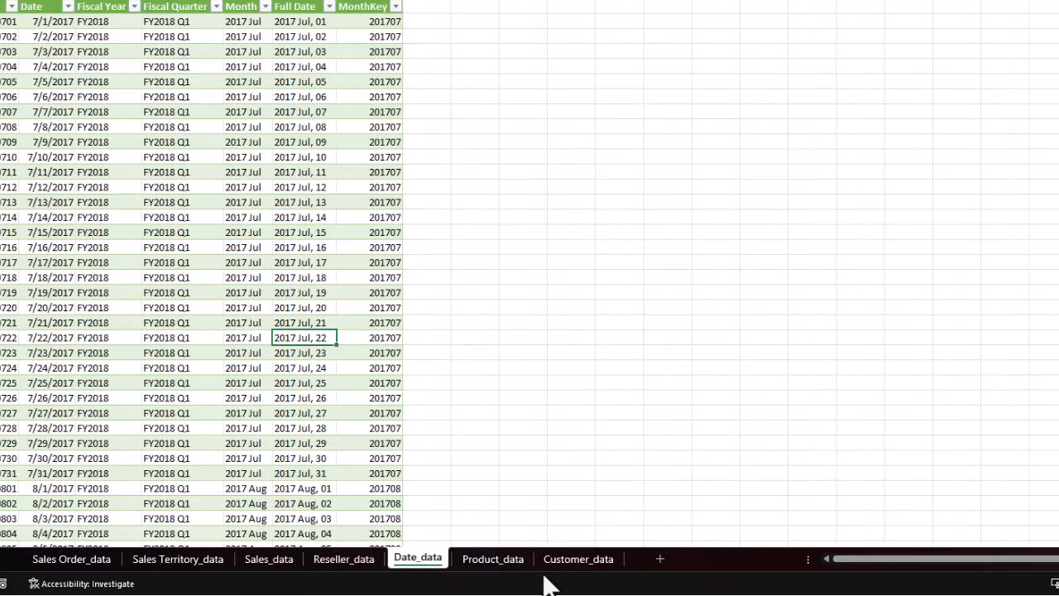
{"action": "left_click", "coordinate": [470, 559]}
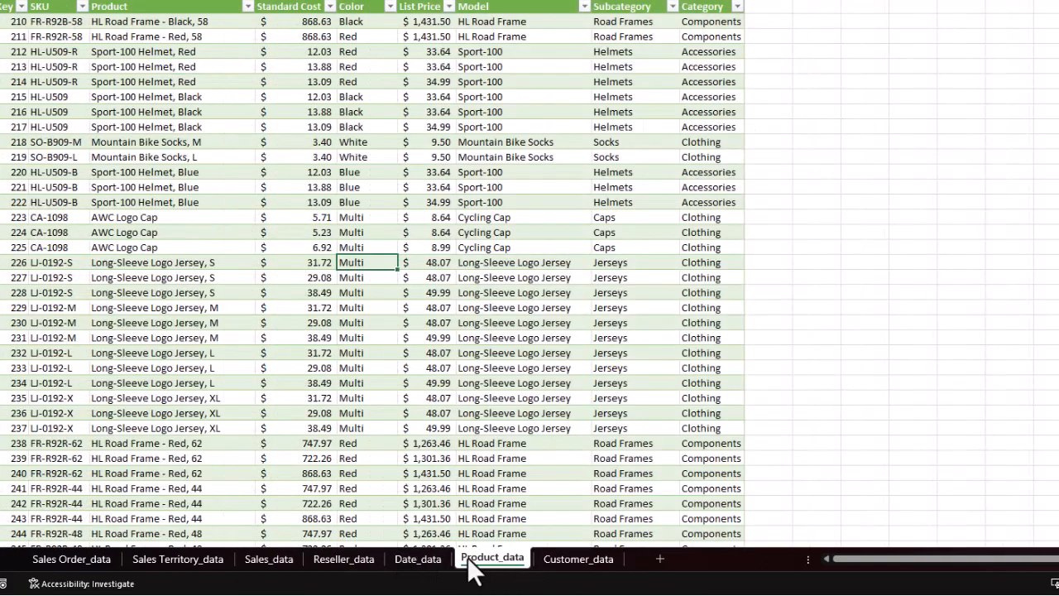
{"action": "left_click", "coordinate": [567, 557]}
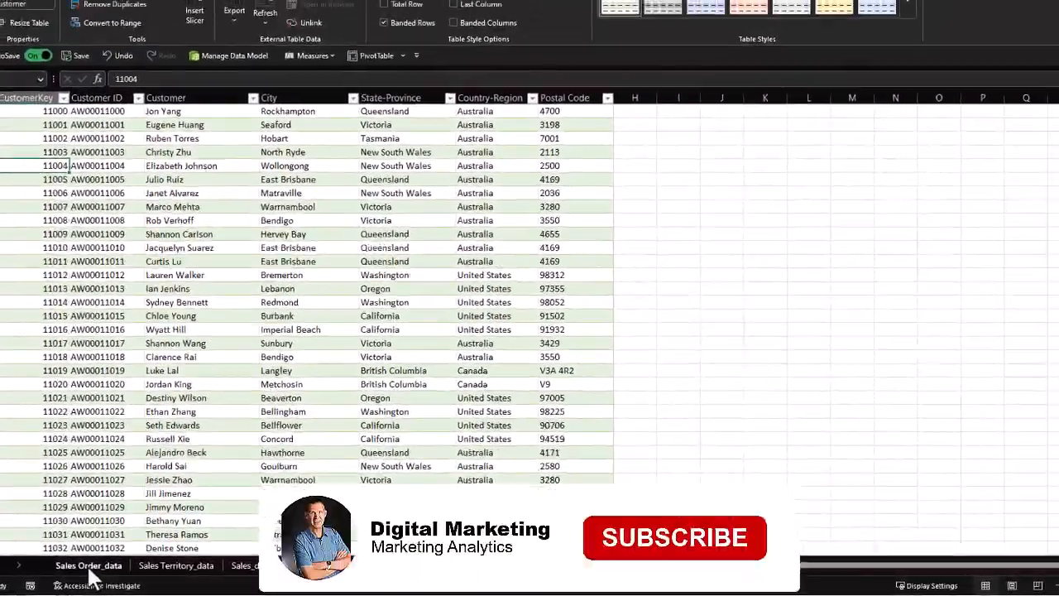
{"action": "left_click", "coordinate": [71, 561]}
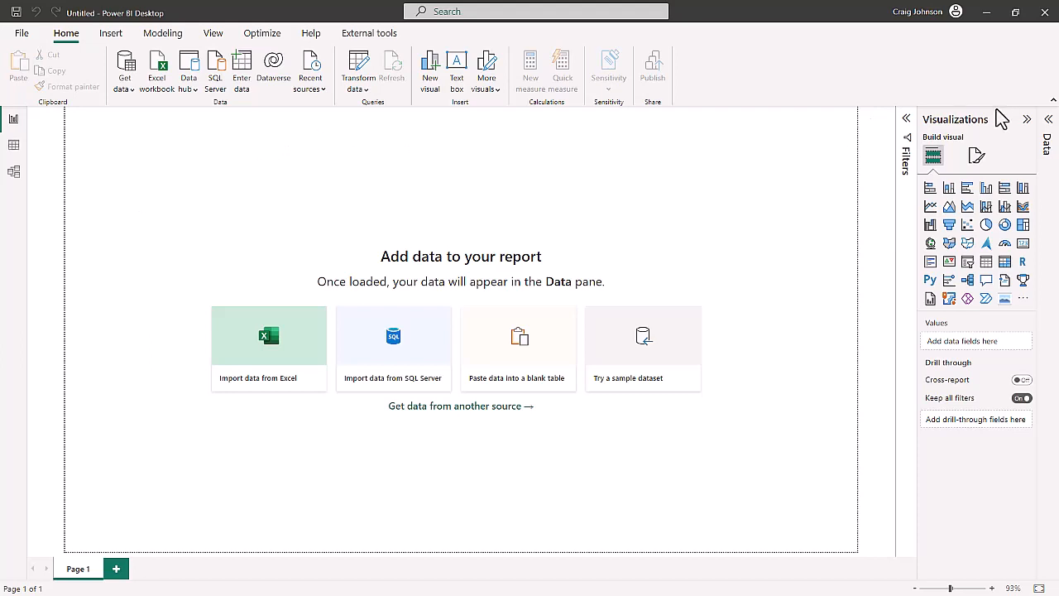
- In Power BI Desktop, collapse Visualizations and connect to the AdventureWorks Sales Excel workbook as the data source
{"action": "left_click", "coordinate": [1026, 122]}
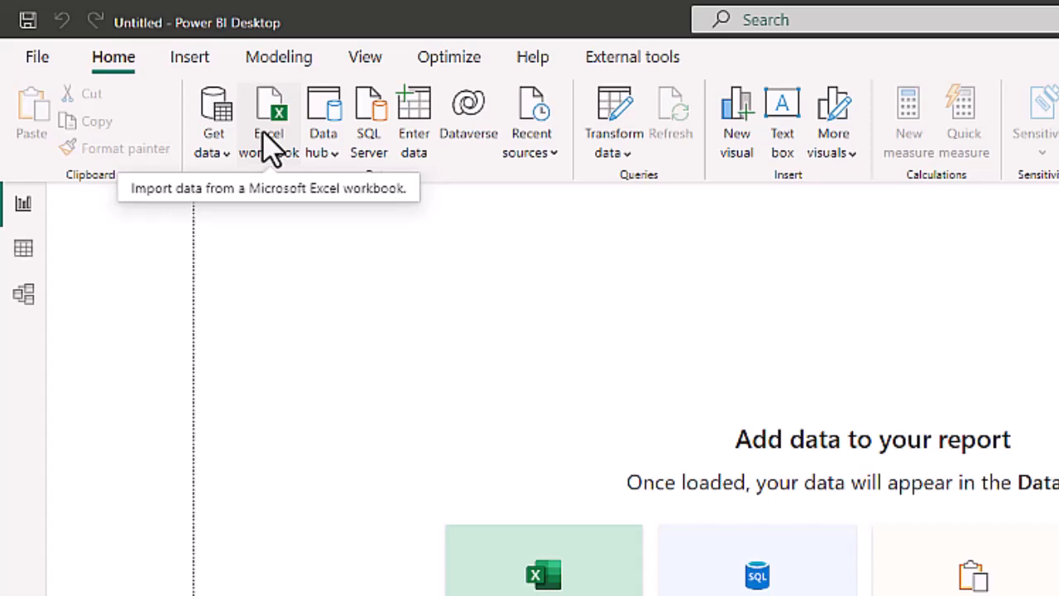
{"action": "left_click", "coordinate": [273, 149]}
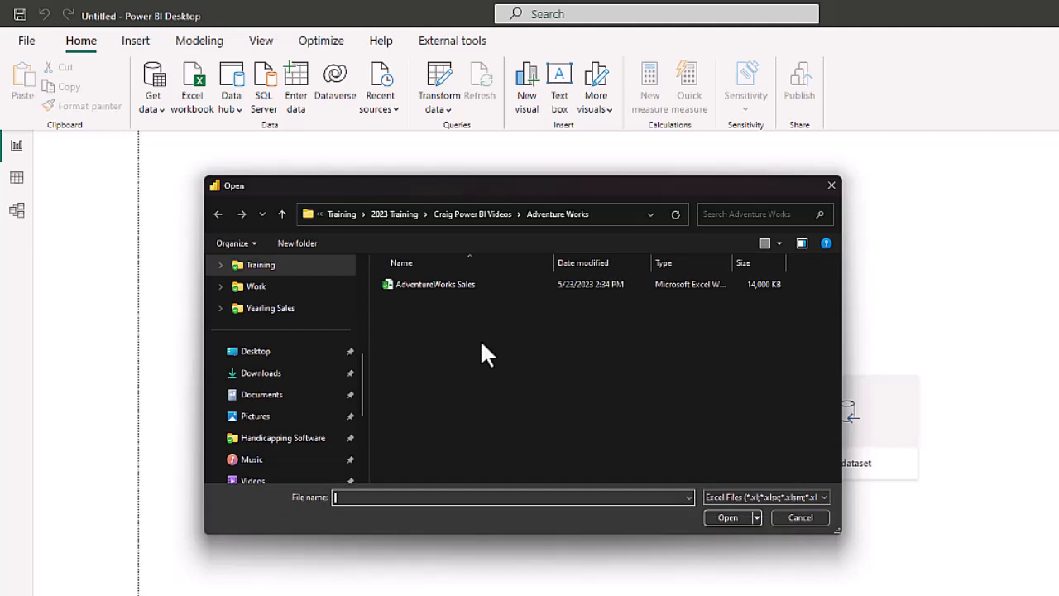
{"action": "left_click", "coordinate": [437, 284]}
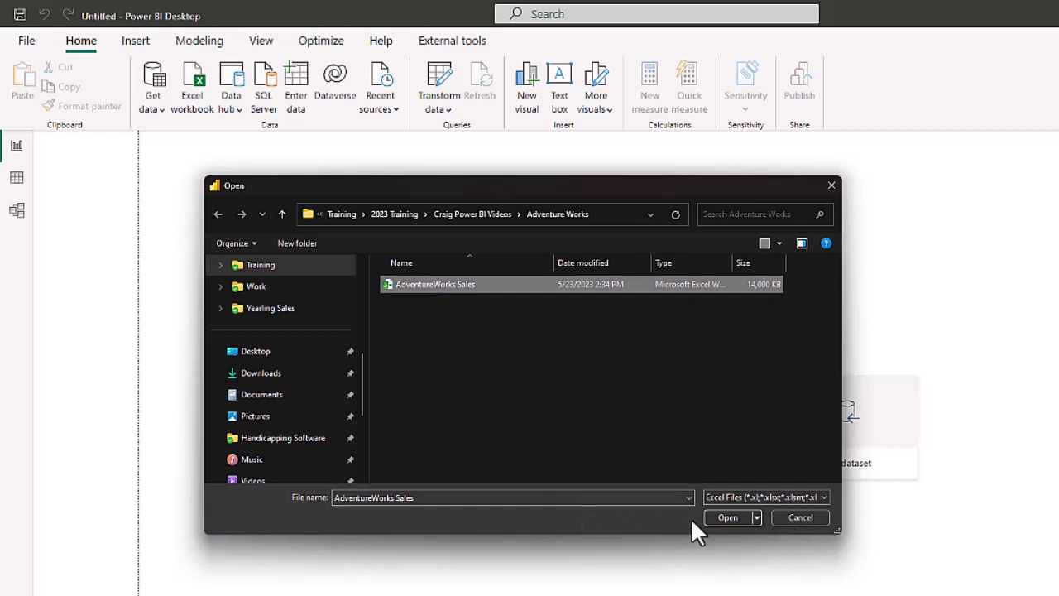
{"action": "left_click", "coordinate": [730, 510]}
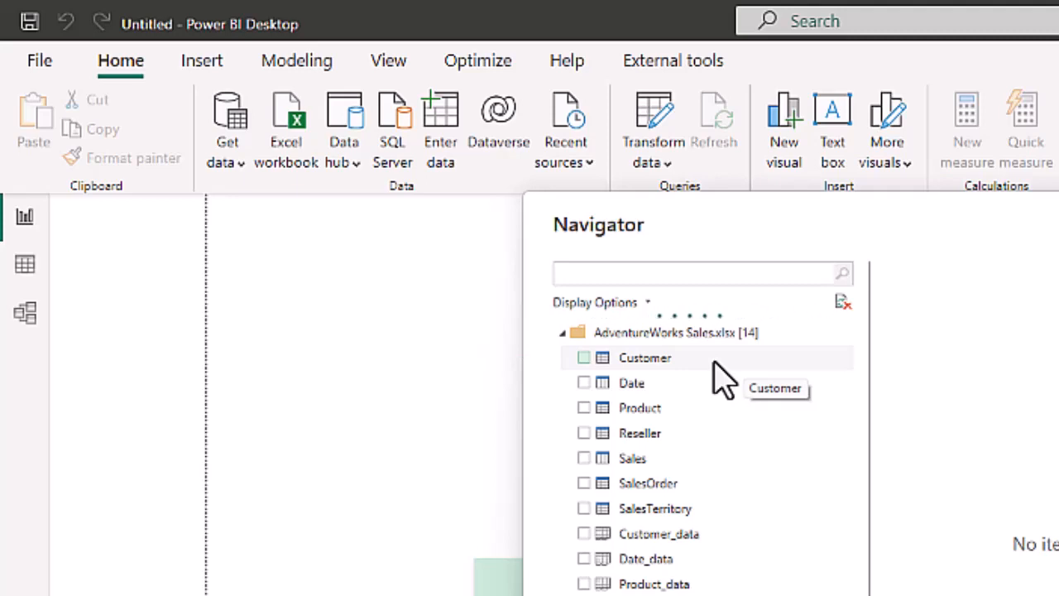
- Select the Customer table of AdventureWorks Sales.xlsx for import and preview its columns
{"action": "left_click", "coordinate": [584, 359]}
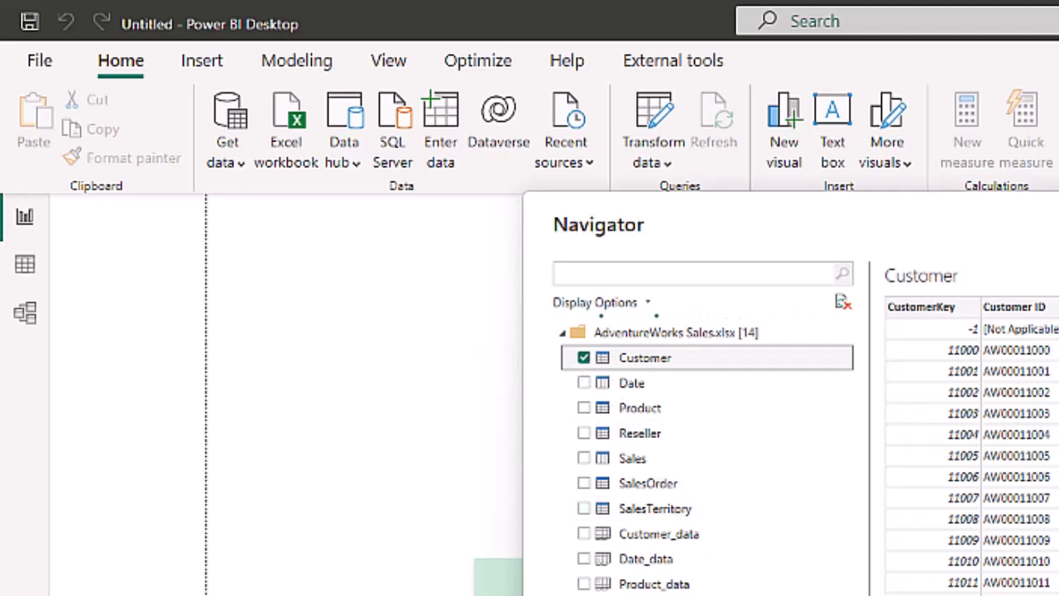
{"action": "scroll", "coordinate": [972, 447], "scroll_direction": "right", "scroll_amount": 3}
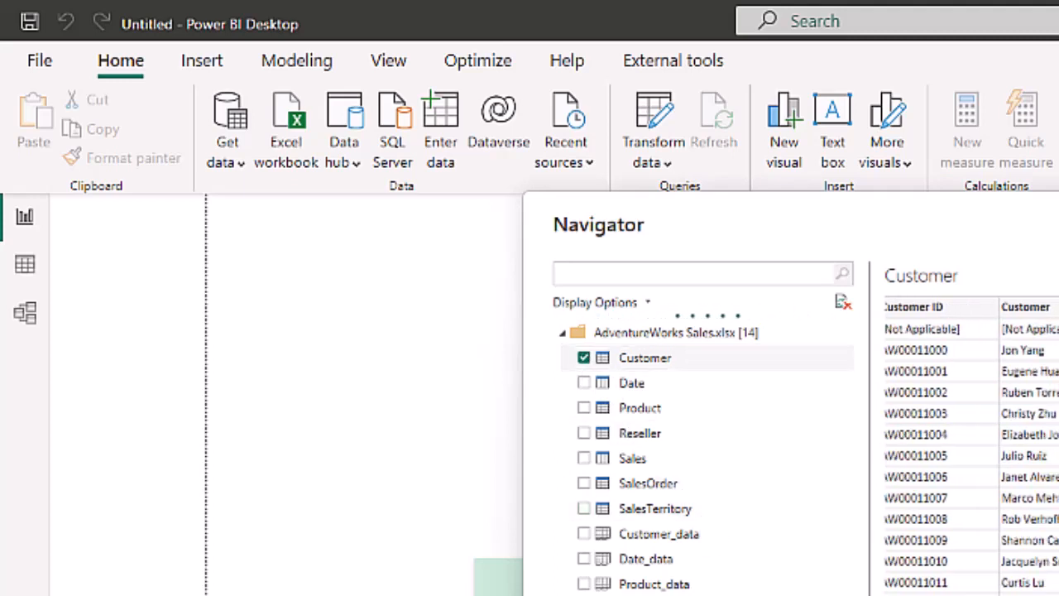
{"action": "scroll", "coordinate": [972, 447], "scroll_direction": "right", "scroll_amount": 2}
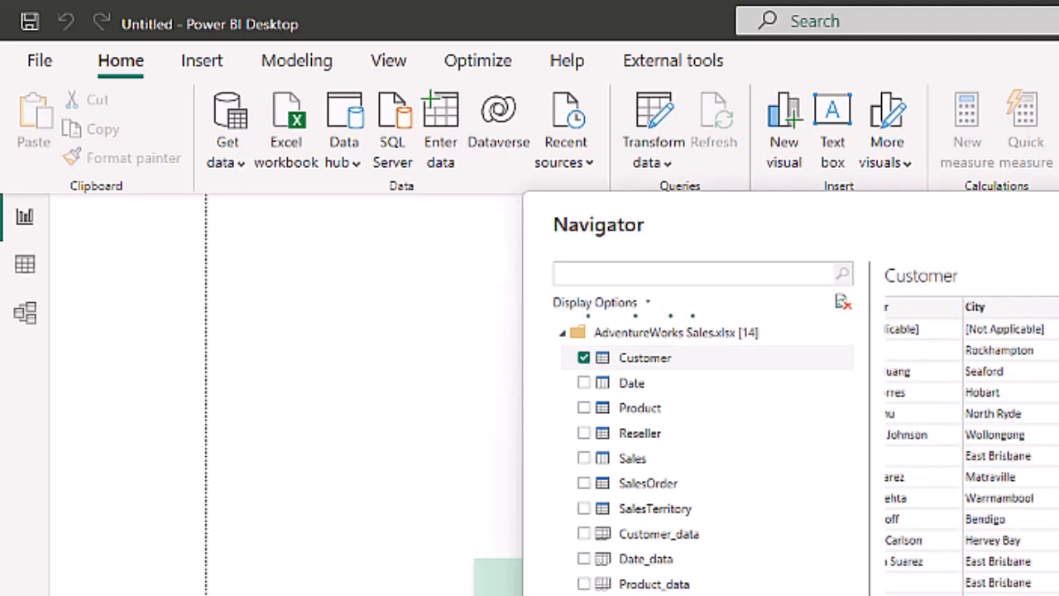
{"action": "scroll", "coordinate": [920, 580], "scroll_direction": "right", "scroll_amount": 3}
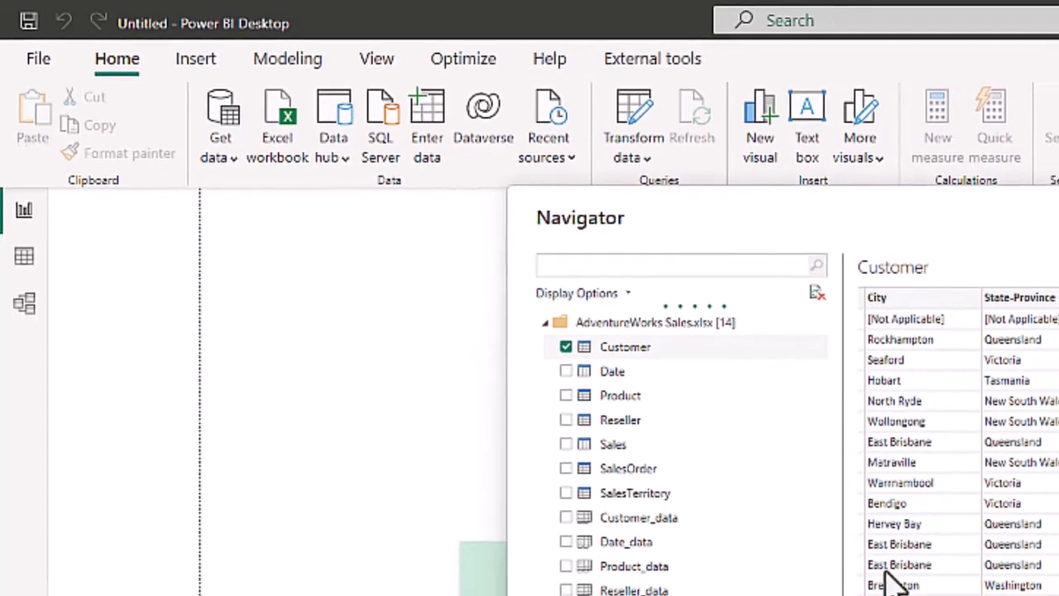
- Also select the Date, Product, Reseller, Sales, SalesOrder and SalesTerritory tables and open the selection in Power Query Editor for transformation
{"action": "left_click", "coordinate": [565, 371]}
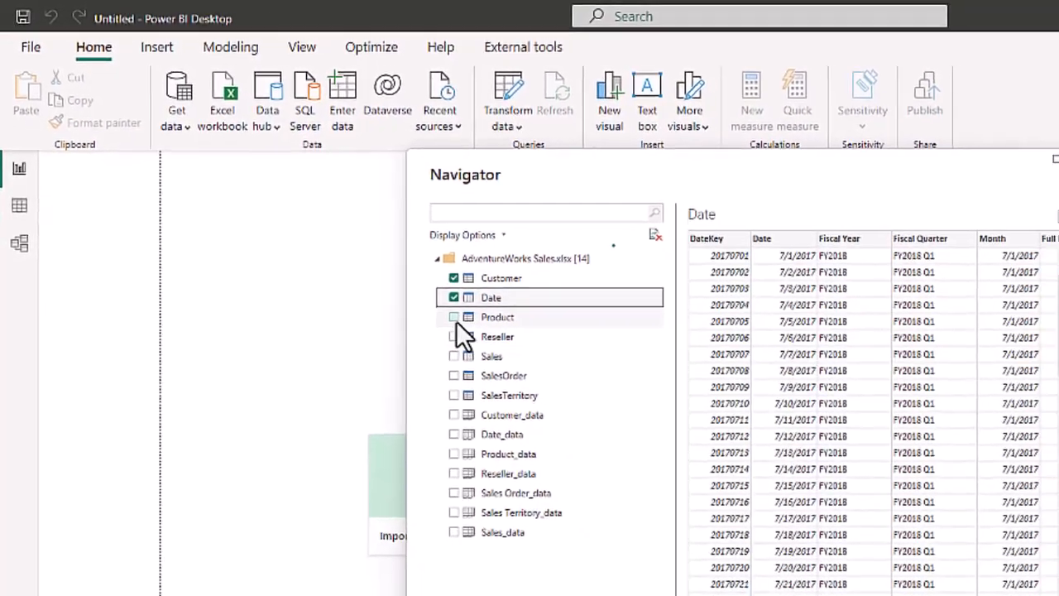
{"action": "left_click", "coordinate": [453, 317]}
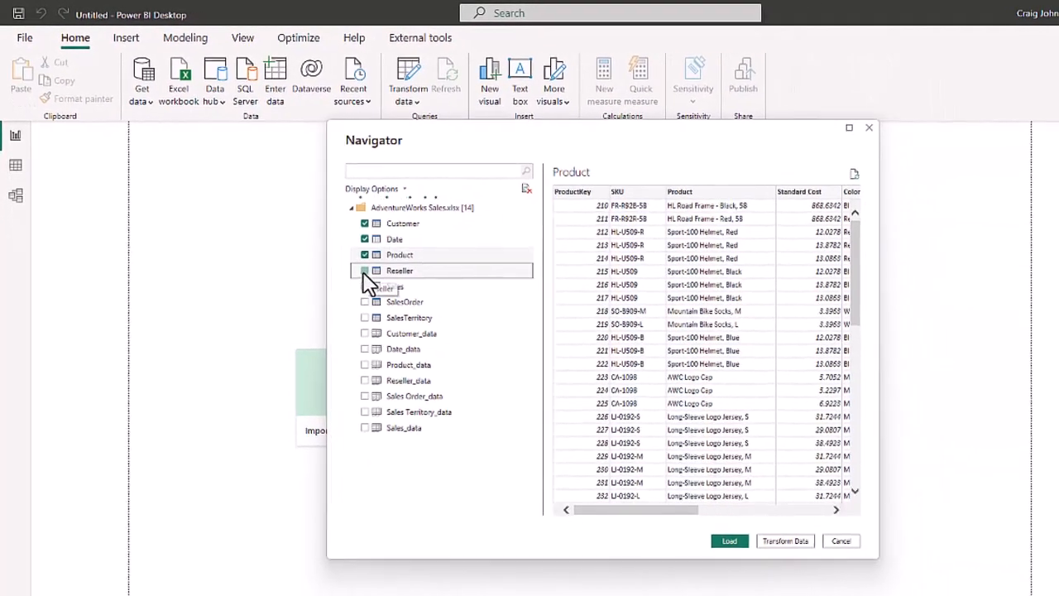
{"action": "left_click", "coordinate": [364, 272]}
{"action": "left_click", "coordinate": [364, 286]}
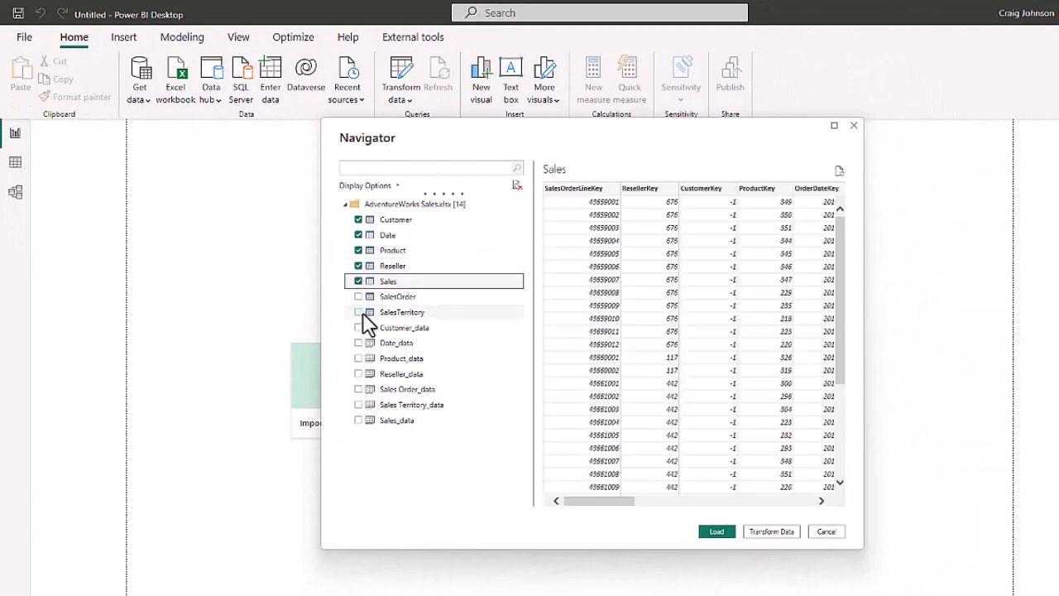
{"action": "left_click", "coordinate": [358, 296]}
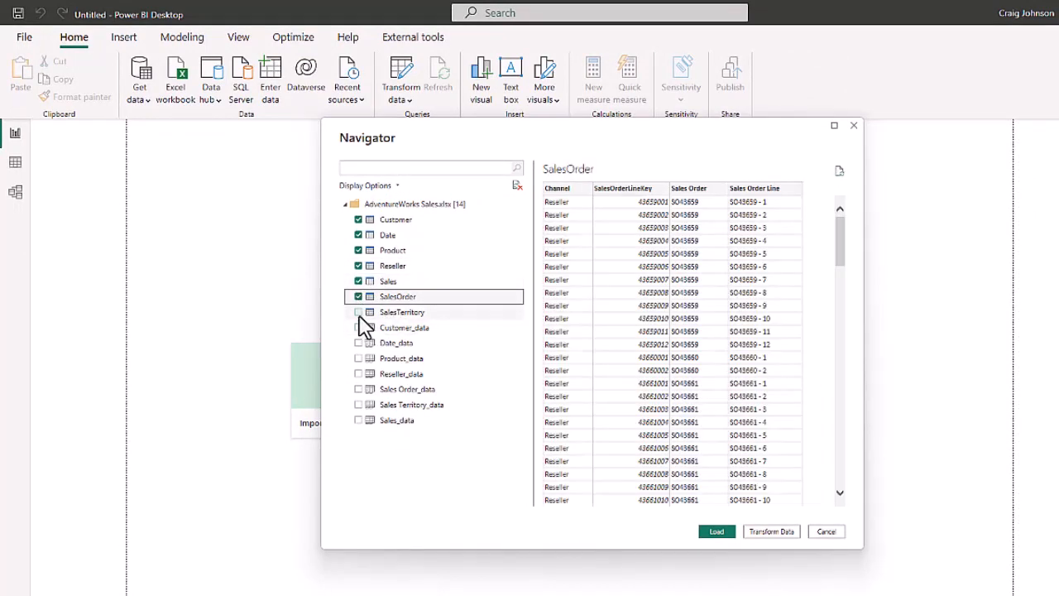
{"action": "left_click", "coordinate": [359, 313]}
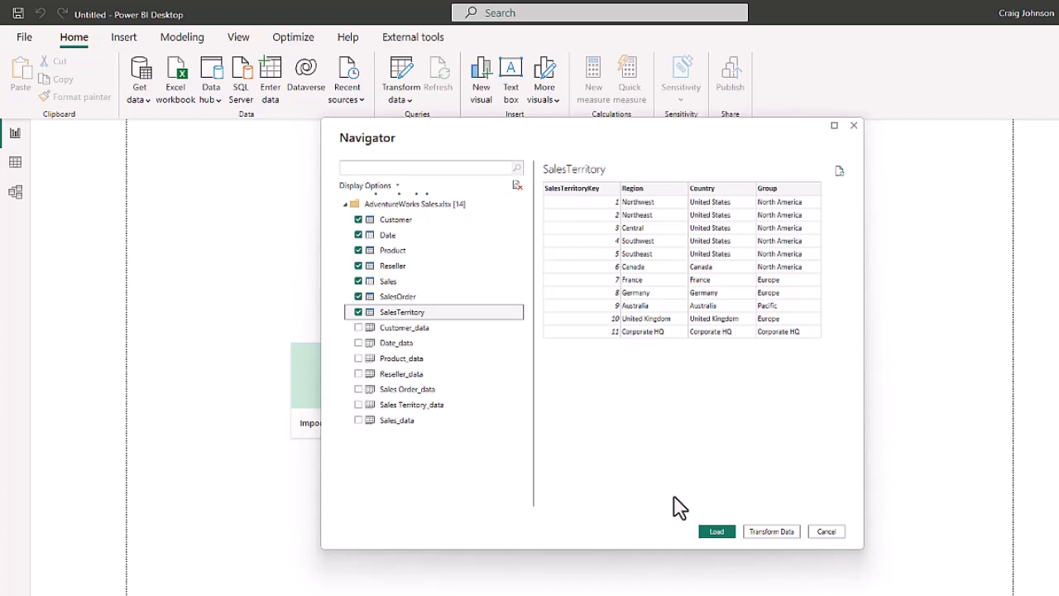
{"action": "left_click", "coordinate": [755, 531]}
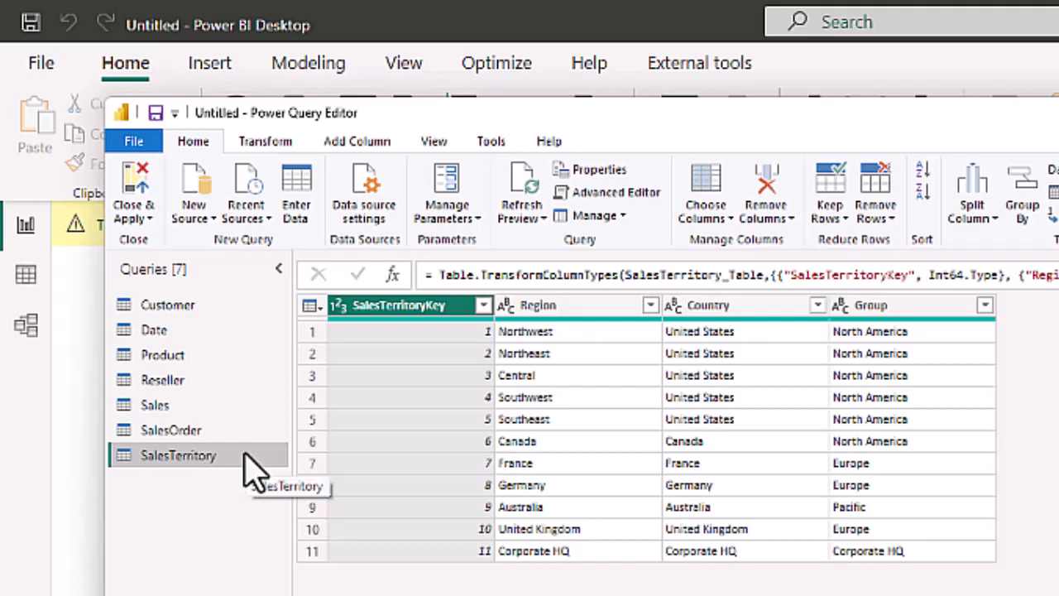
- Look through the SalesOrder, Sales, Reseller and Date queries to check their columns and rows
{"action": "left_click", "coordinate": [238, 429]}
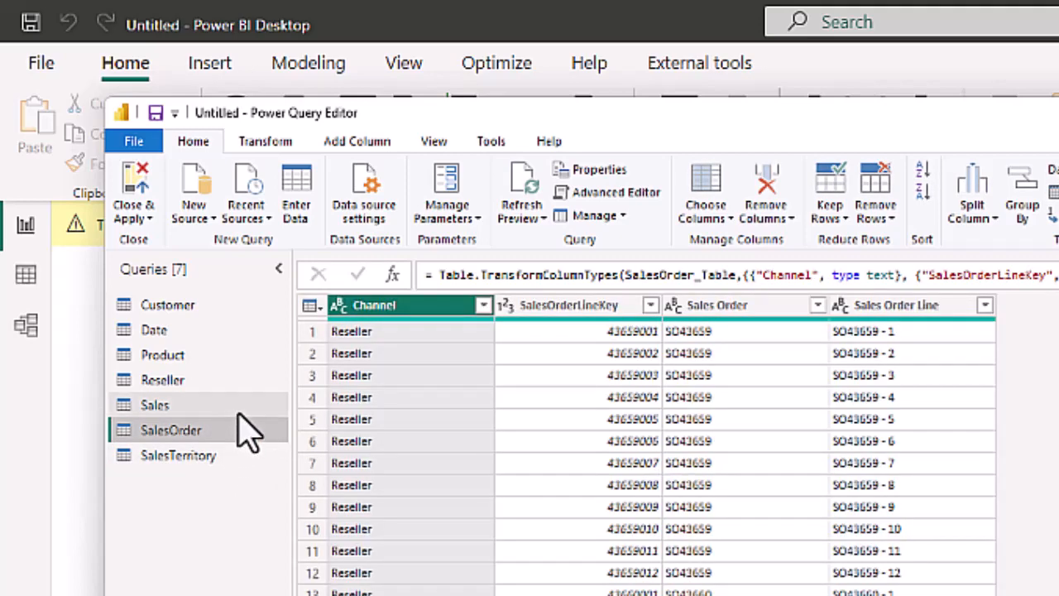
{"action": "left_click", "coordinate": [238, 415]}
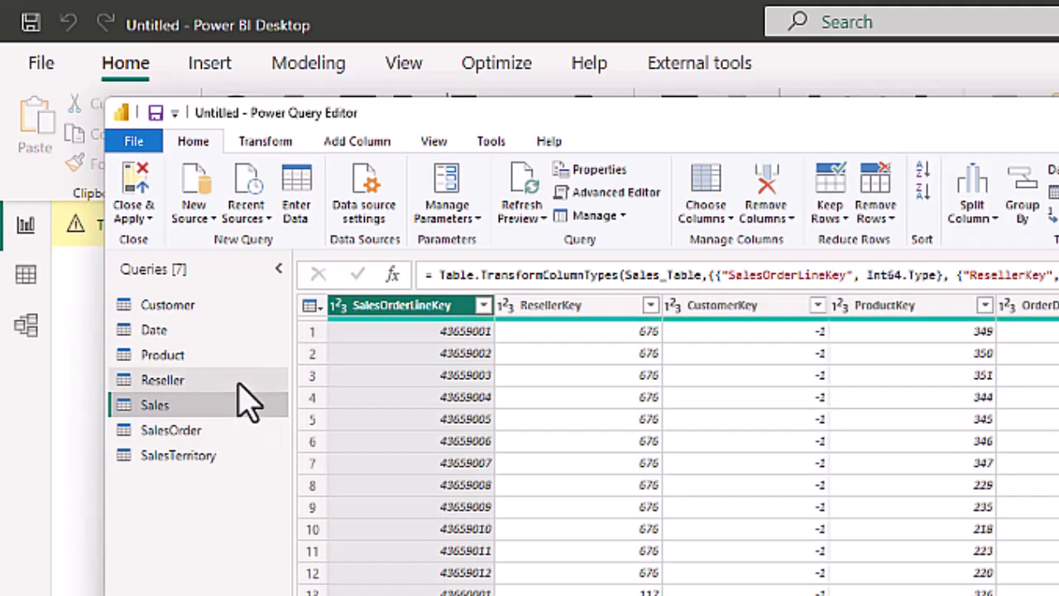
{"action": "left_click", "coordinate": [239, 382]}
{"action": "left_click", "coordinate": [240, 334]}
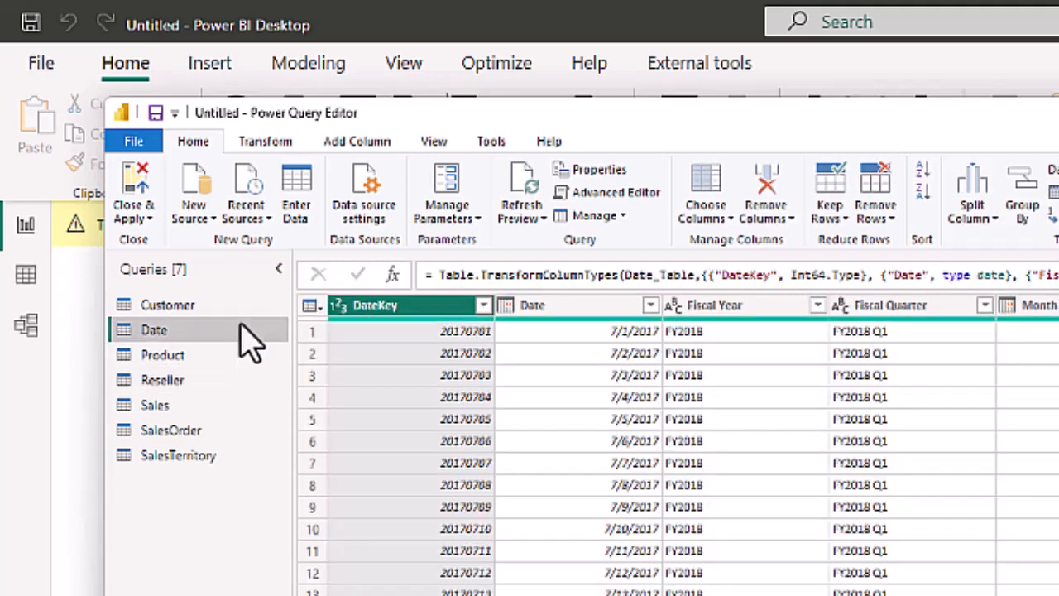
- Remove the top 1 row from the Customer query, then close the query editor and apply the changes
{"action": "left_click", "coordinate": [233, 313]}
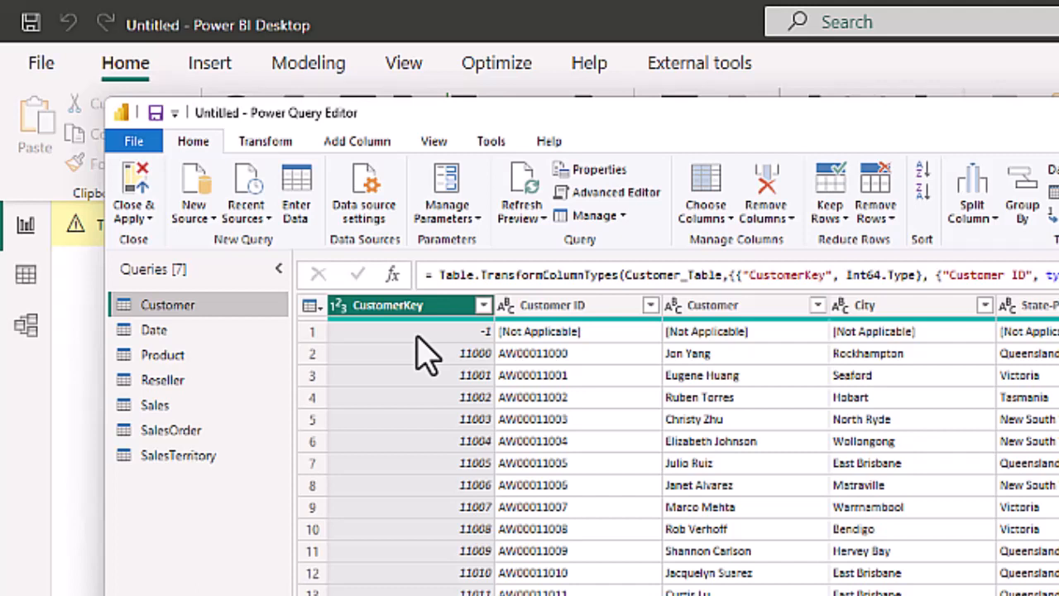
{"action": "left_click", "coordinate": [890, 221]}
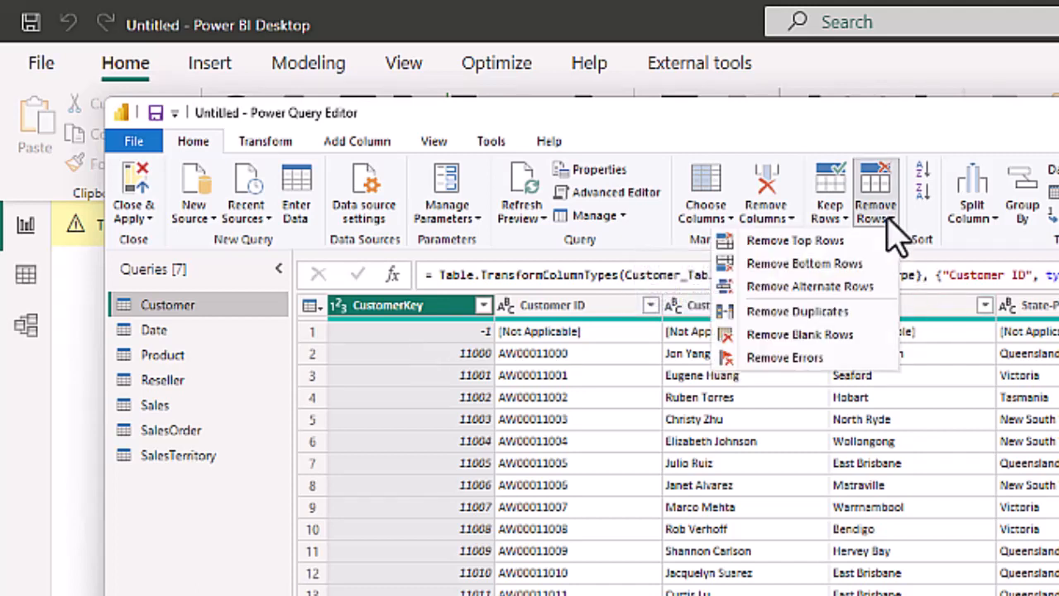
{"action": "left_click", "coordinate": [786, 242]}
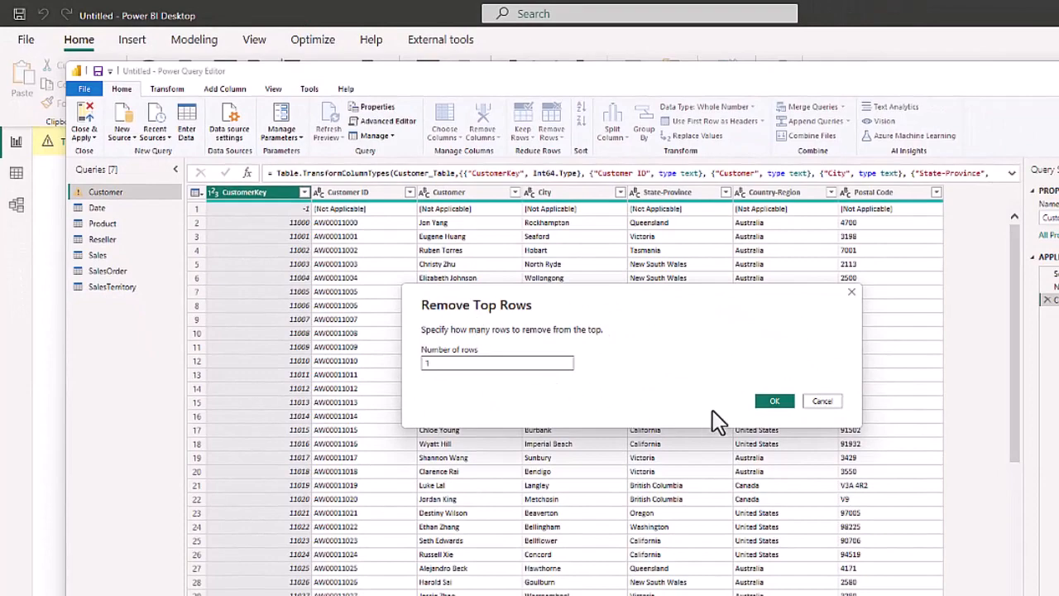
{"action": "left_click", "coordinate": [774, 403]}
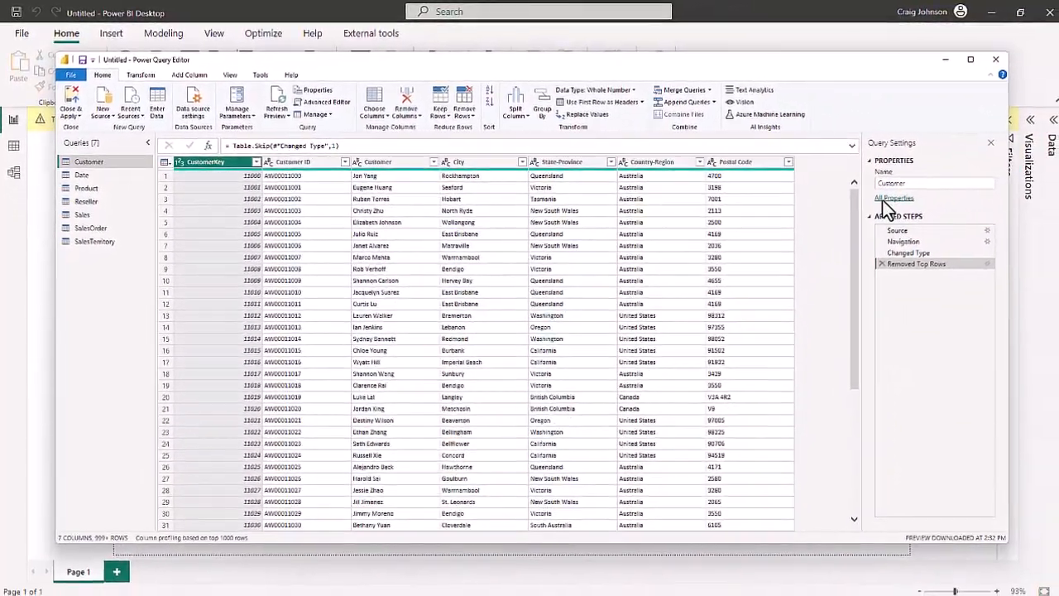
{"action": "left_click_drag", "start_coordinate": [904, 253], "coordinate": [893, 268]}
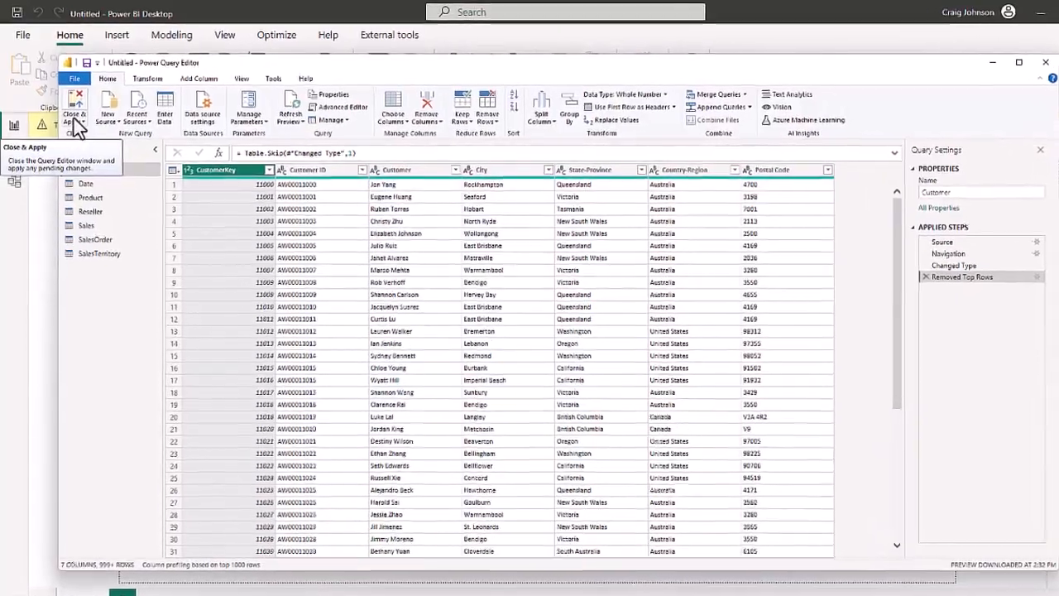
{"action": "left_click", "coordinate": [73, 117]}
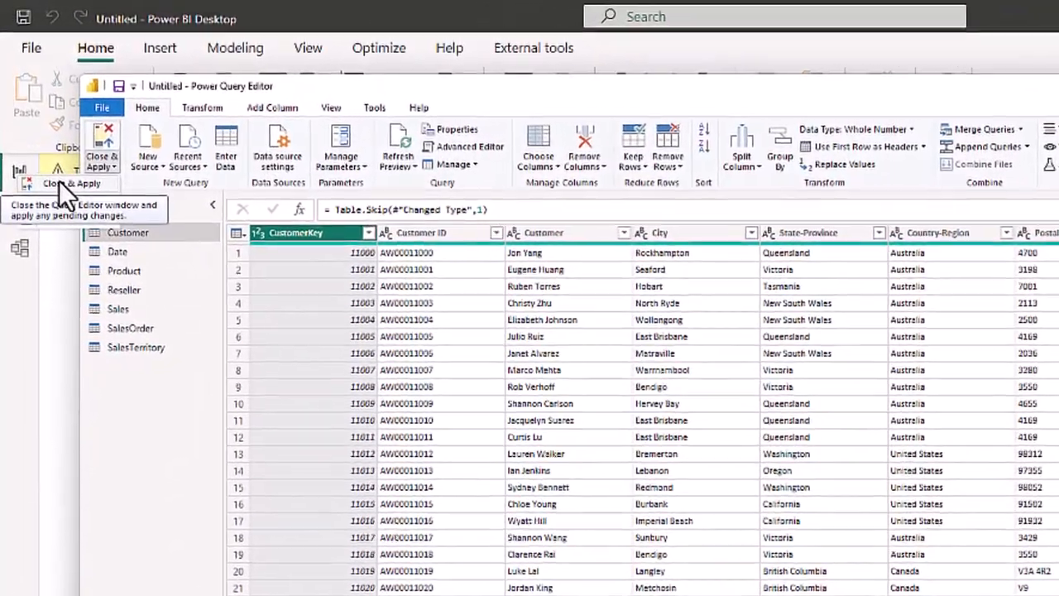
{"action": "left_click", "coordinate": [59, 183]}
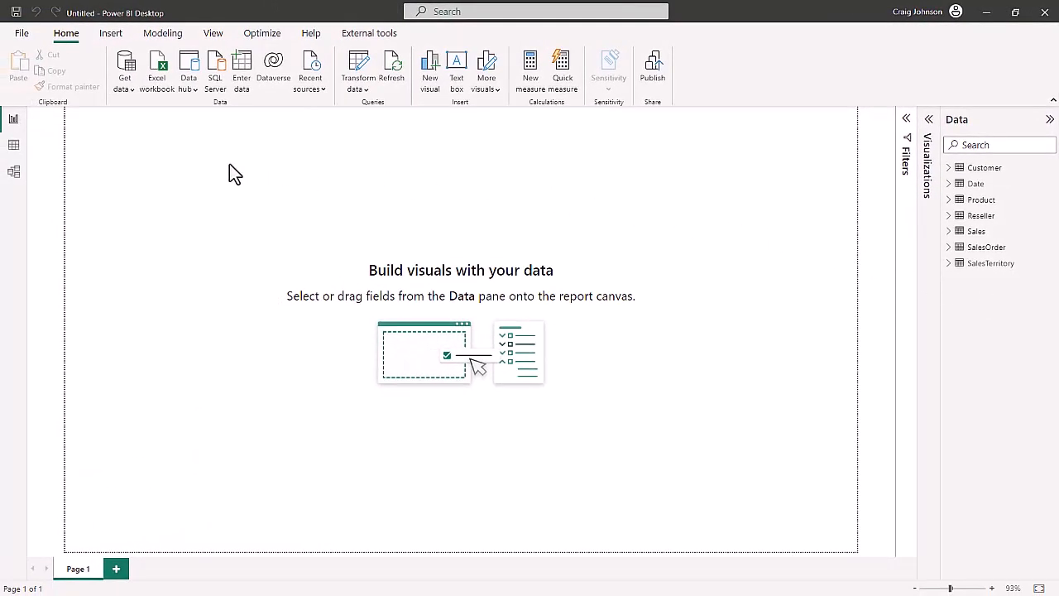
- Switch from the report canvas to the loaded table data and examine the Sales table
{"action": "left_click", "coordinate": [14, 149]}
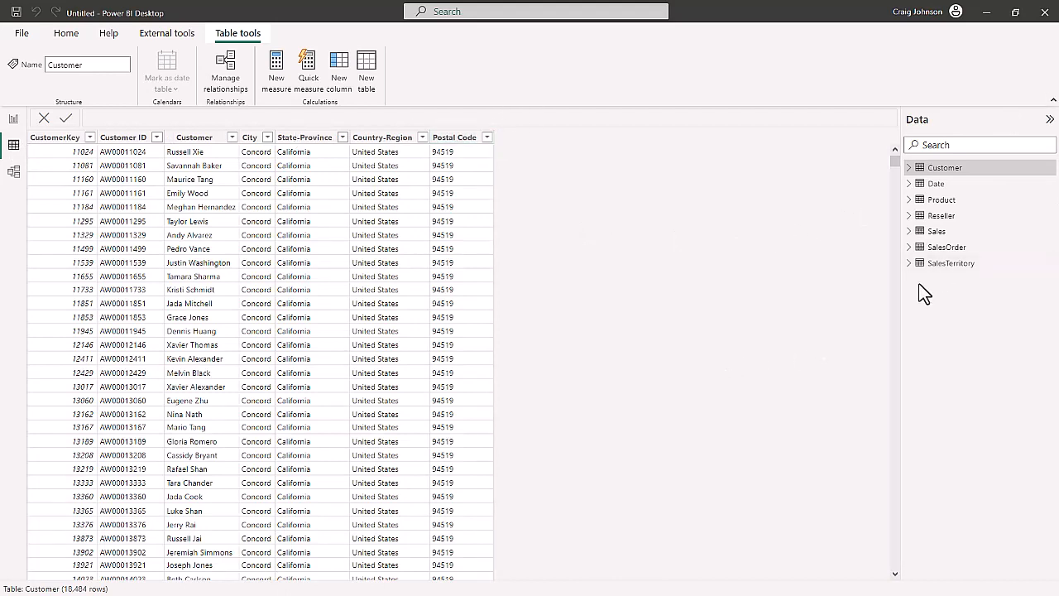
{"action": "left_click", "coordinate": [936, 236]}
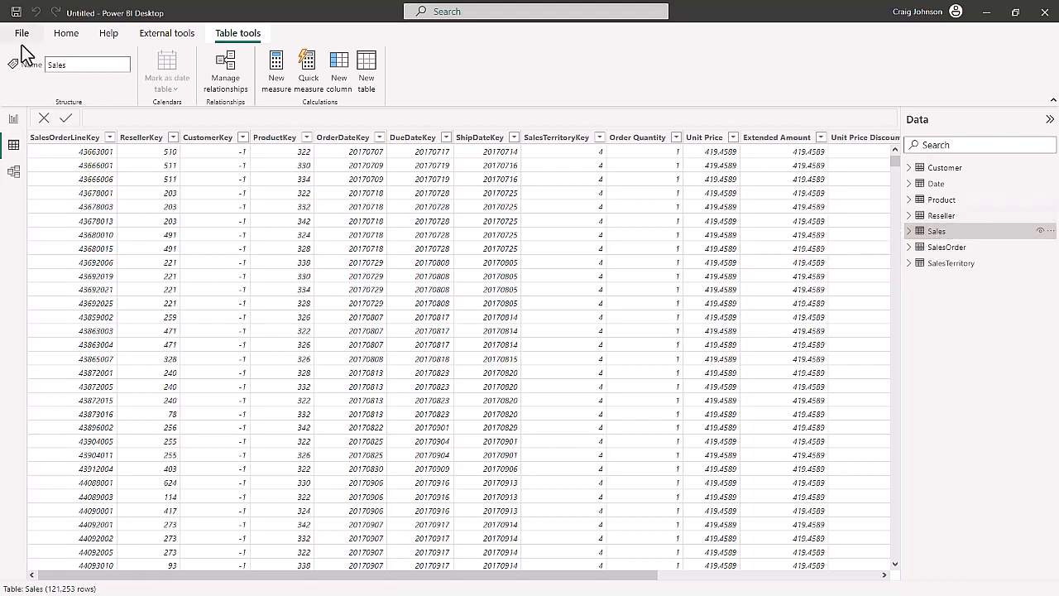
{"action": "left_click", "coordinate": [68, 37]}
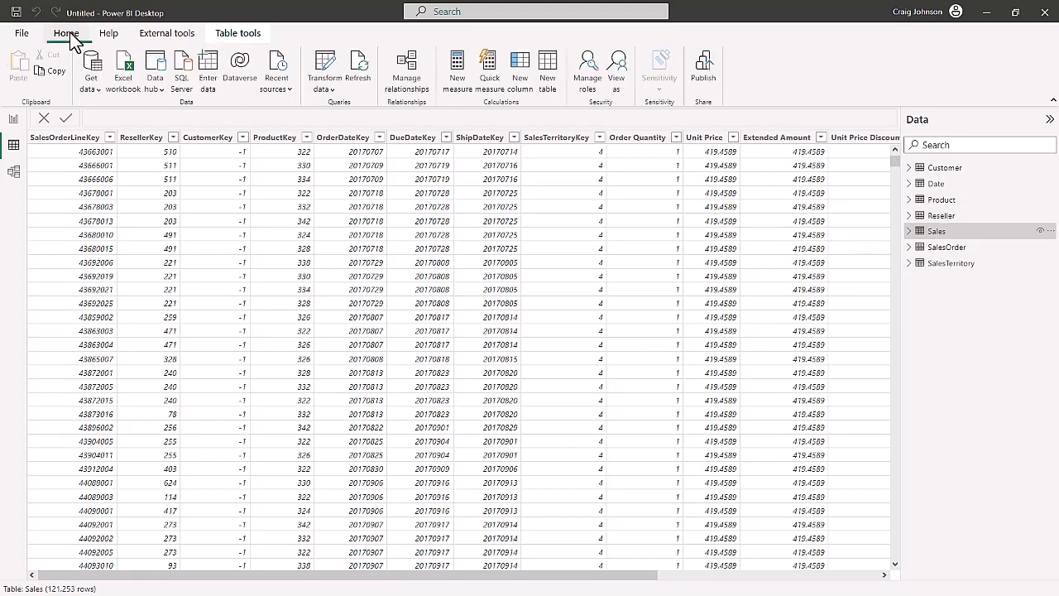